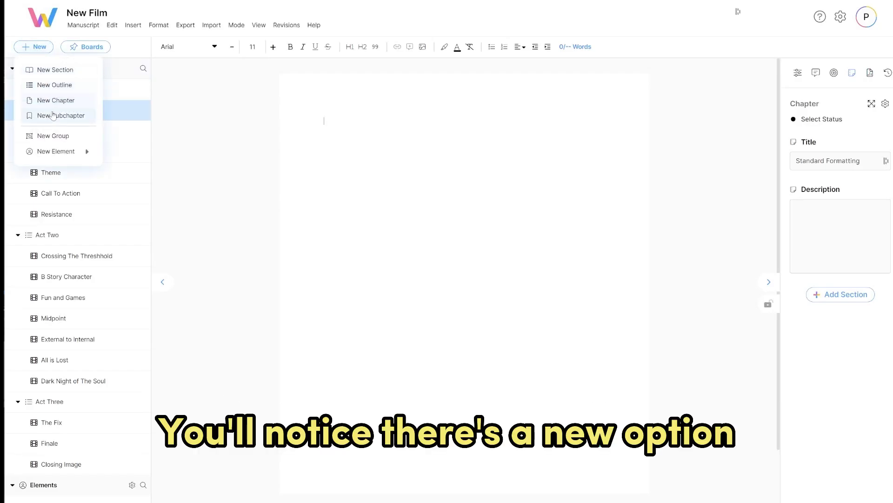
# Step: Create a new screenplay-formatted chapter titled 'Scene 1' in Act One
pyautogui.click(55, 100)
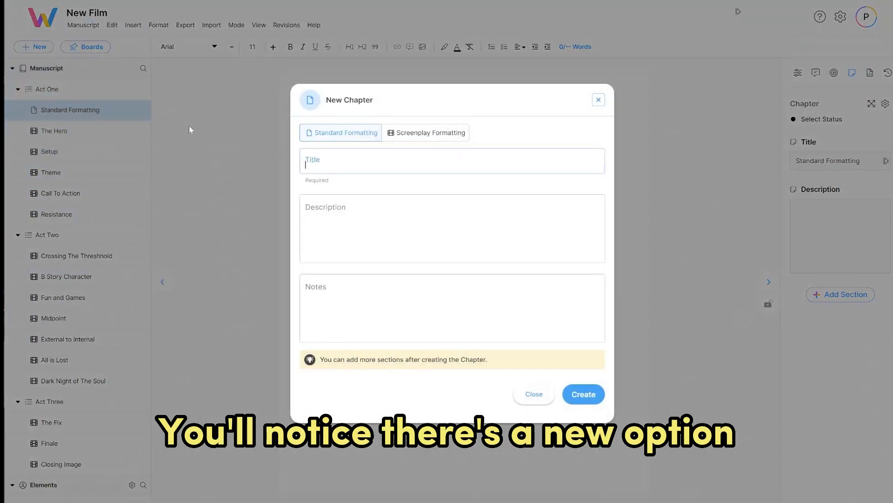
pyautogui.click(354, 133)
pyautogui.click(425, 132)
pyautogui.click(350, 136)
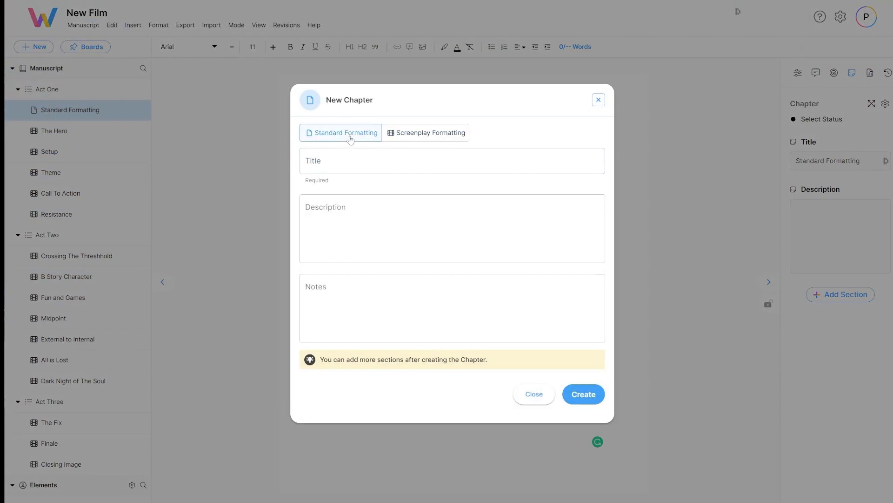
pyautogui.click(401, 139)
pyautogui.click(447, 161)
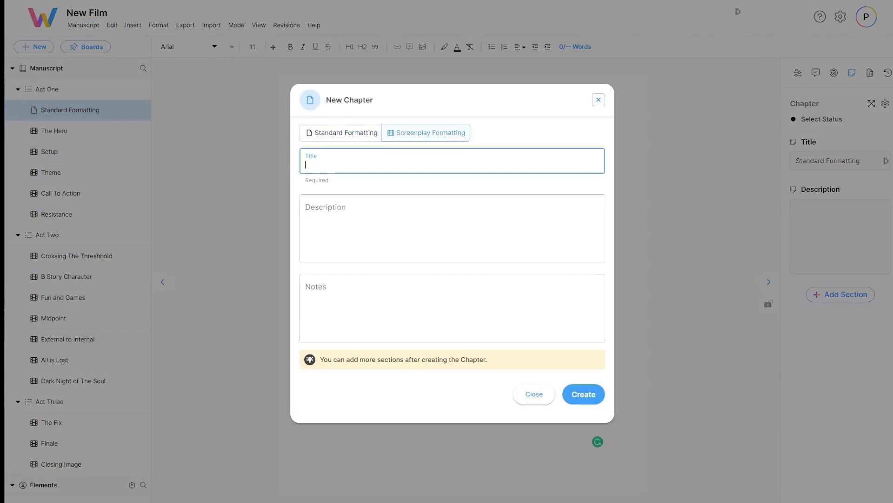
pyautogui.write('Scene 1')
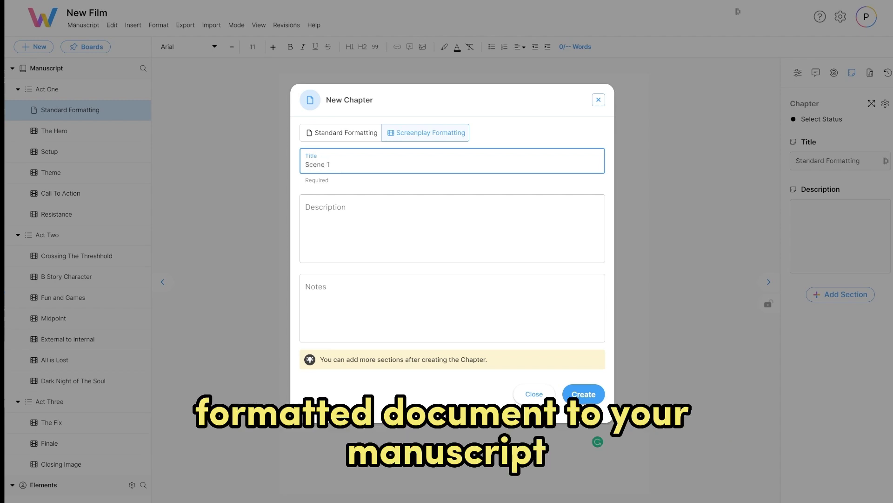
pyautogui.click(583, 394)
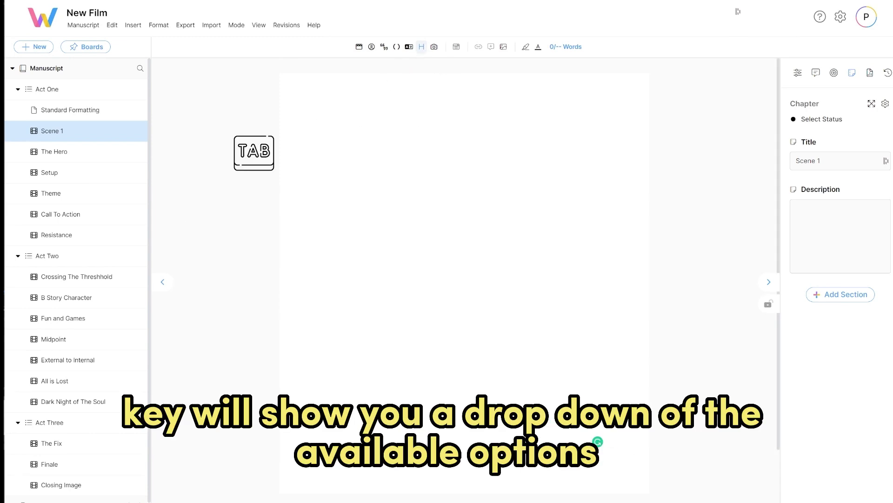
# Step: Build the heading 'INT. HOME OFFICE - MOMENTS LATER' from the heading dropdowns
pyautogui.press('Tab')
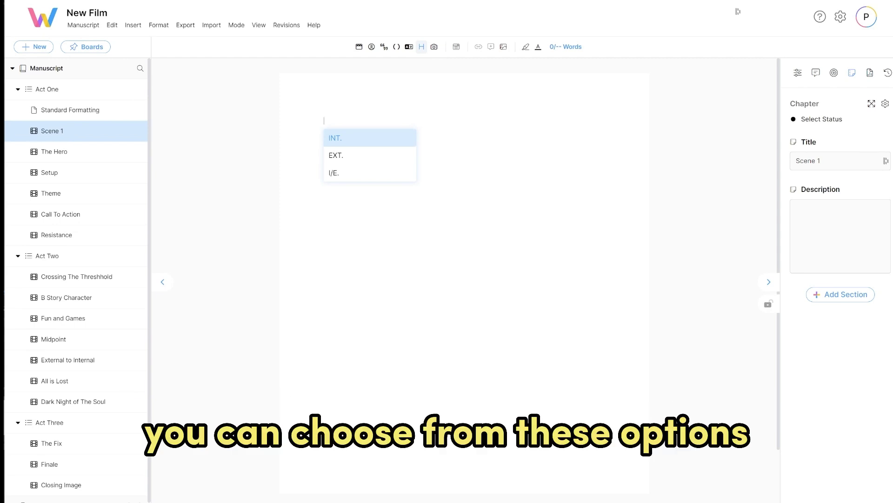
pyautogui.press('Return')
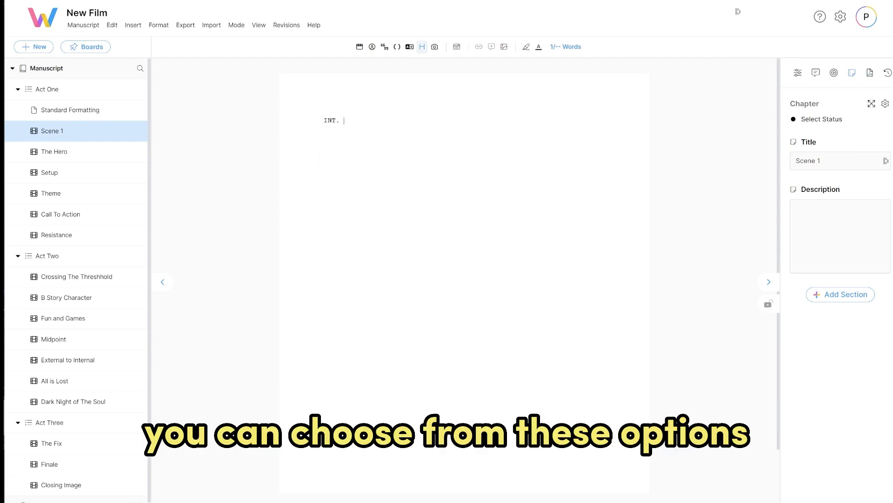
pyautogui.write('HOME OFFIC')
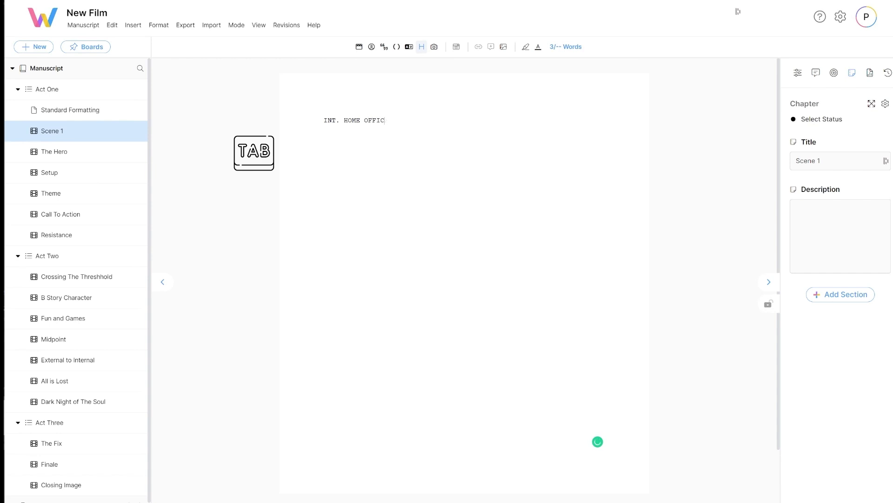
pyautogui.write('E')
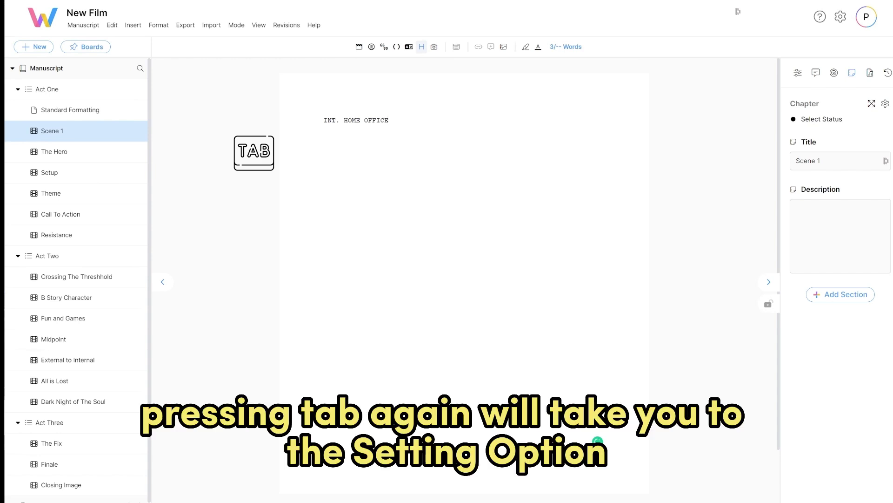
pyautogui.press('Tab')
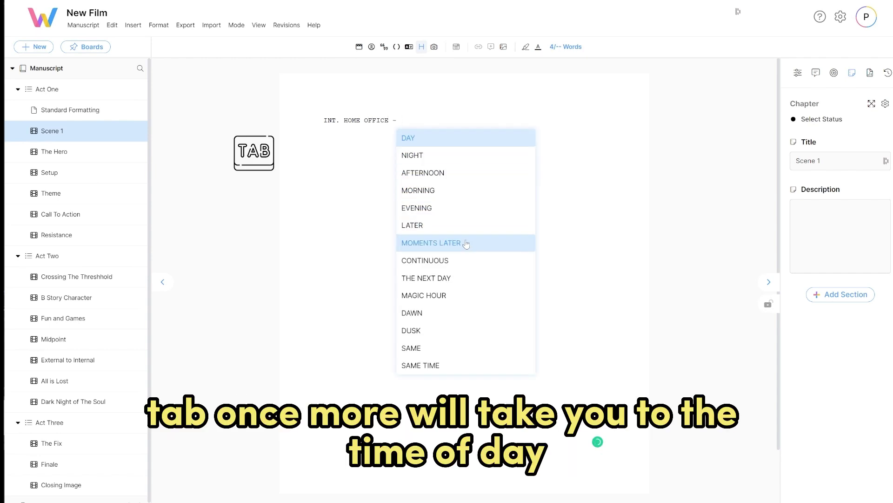
pyautogui.click(466, 244)
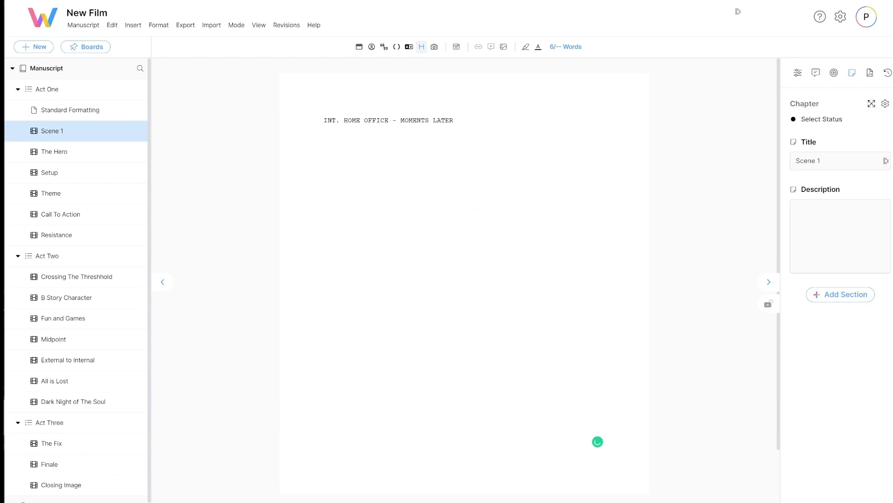
# Step: Swap the heading for 'INT. LIVING ROOM - NIGHT' and begin an action line below
pyautogui.moveTo(458, 120); pyautogui.dragTo(321, 120)
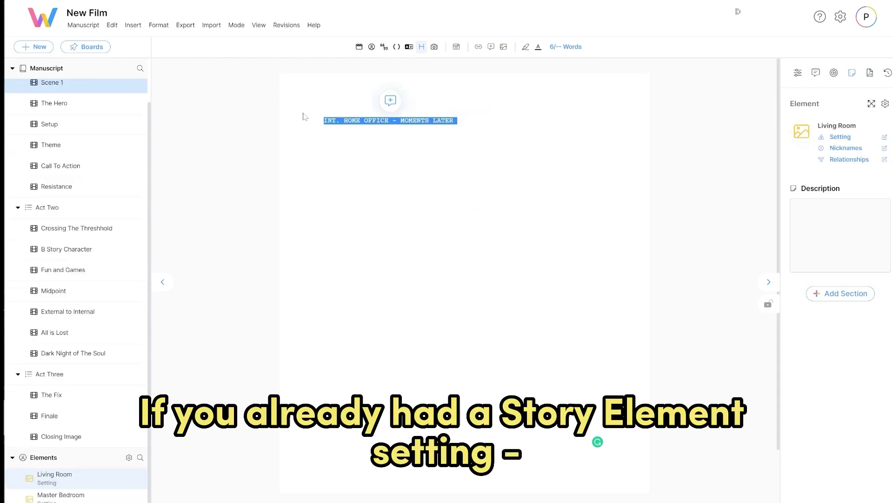
pyautogui.press('Delete')
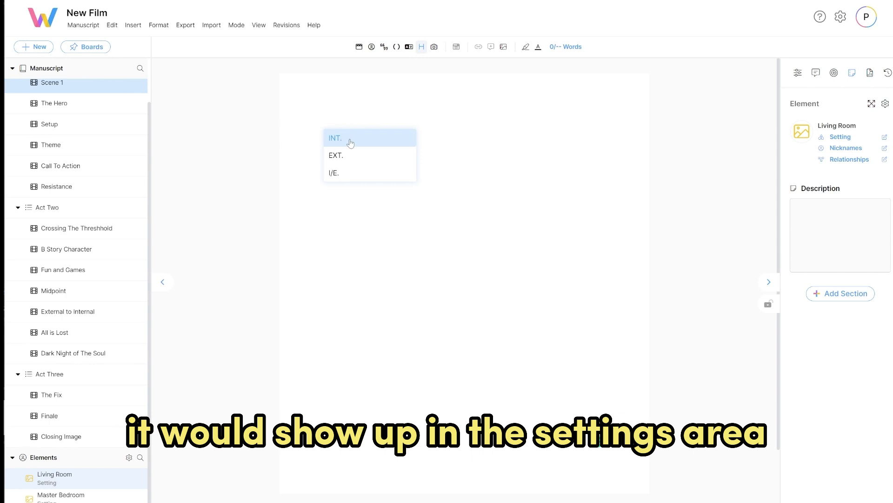
pyautogui.click(332, 137)
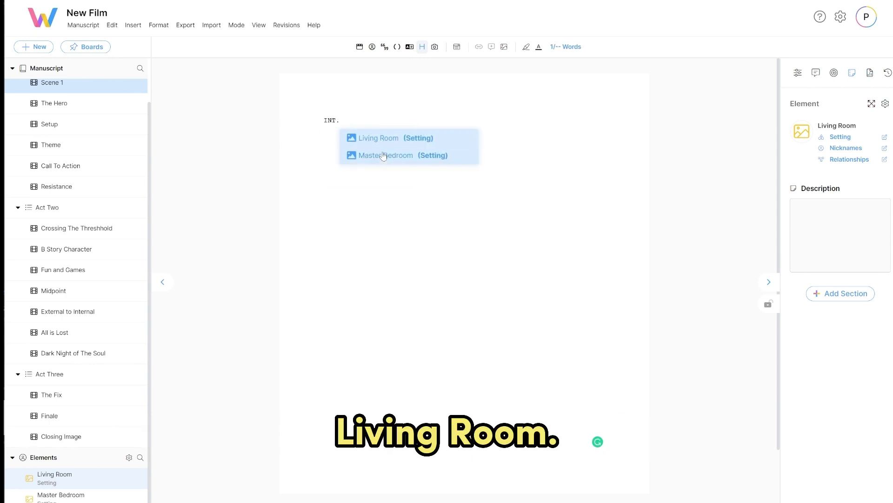
pyautogui.click(378, 138)
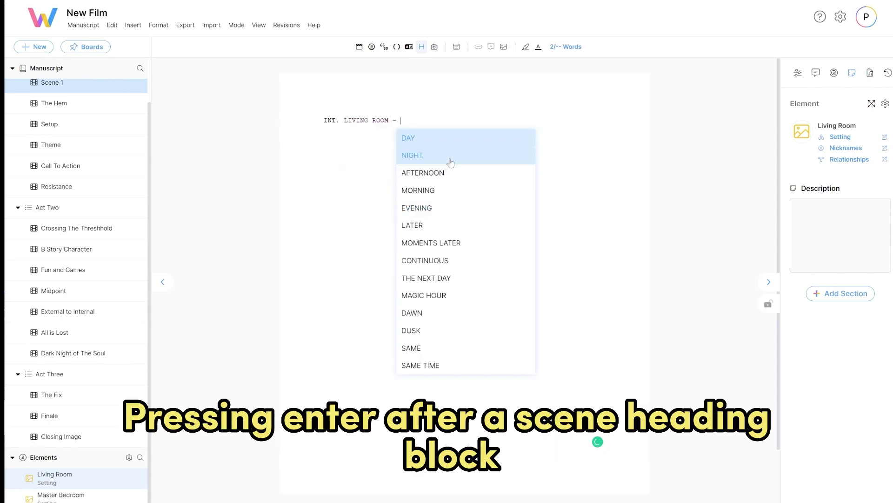
pyautogui.click(447, 159)
pyautogui.press('Return')
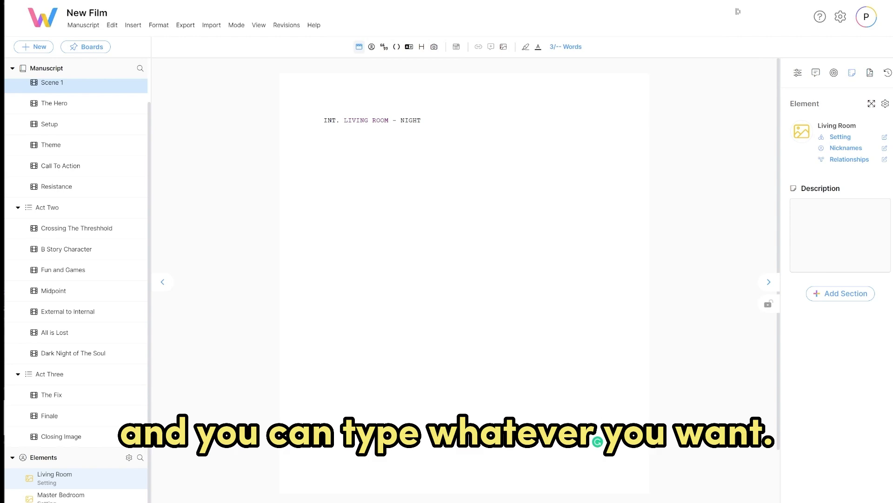
pyautogui.write('Jake walks into the Living Room.')
# Step: Follow the action line 'Jake walks into the Living Room.' with a JILL character cue
pyautogui.press('Tab')
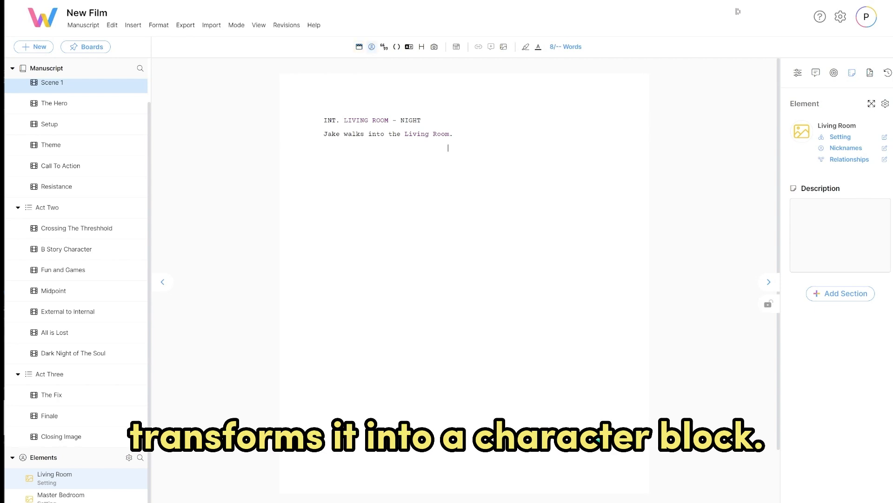
pyautogui.write('JILL ')
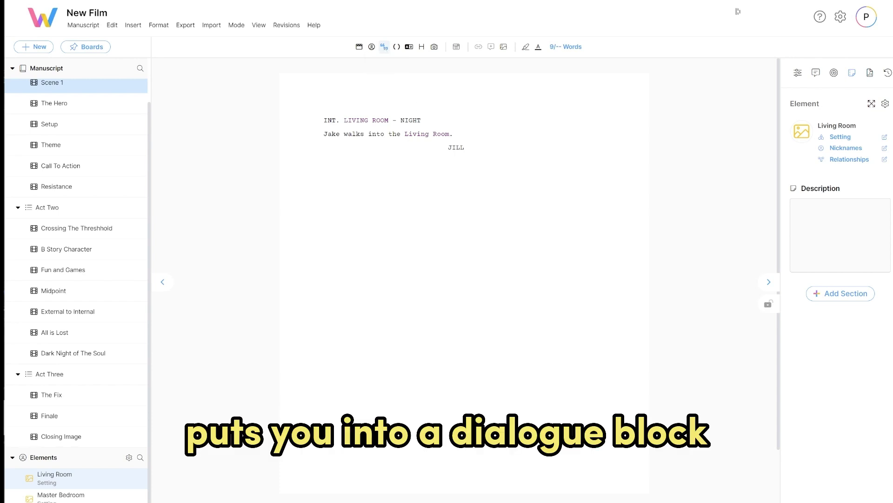
pyautogui.write("I didn't realize you'd be here so early.")
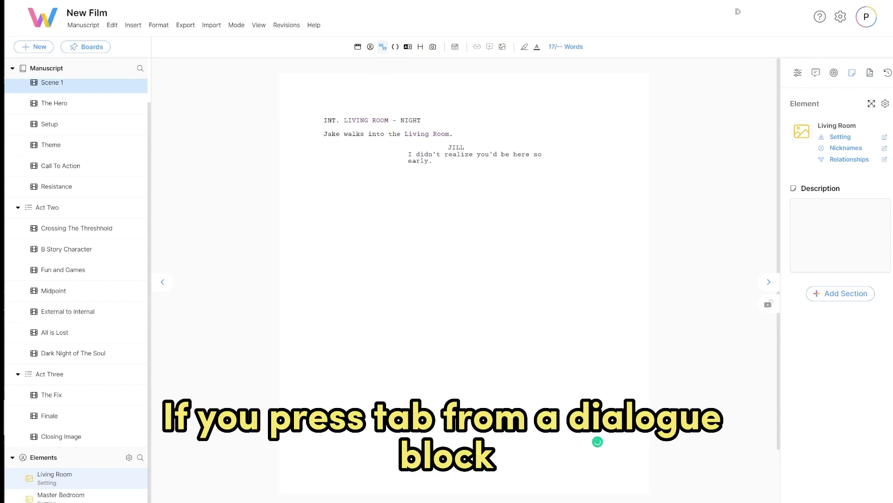
# Step: Write Jill's parenthetical and the Jill–Jake dialogue lines through Jake's 'I agree...'
pyautogui.press('Tab')
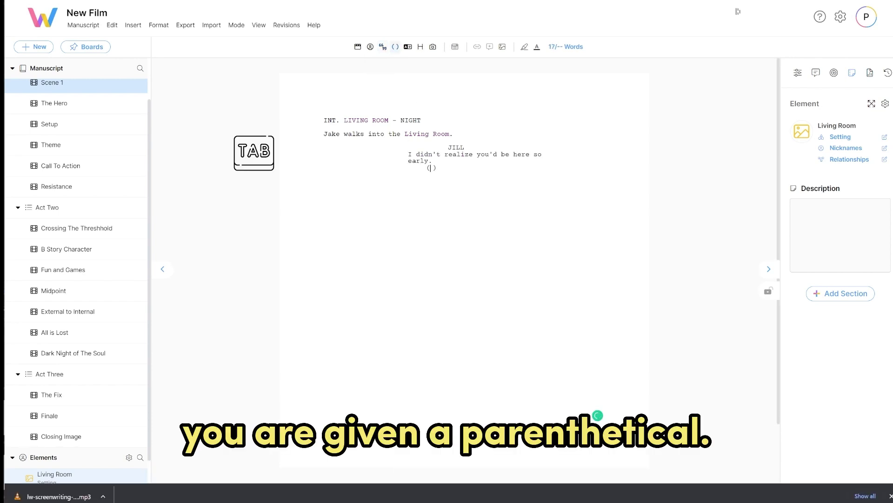
pyautogui.write('sees Jake move quickly')
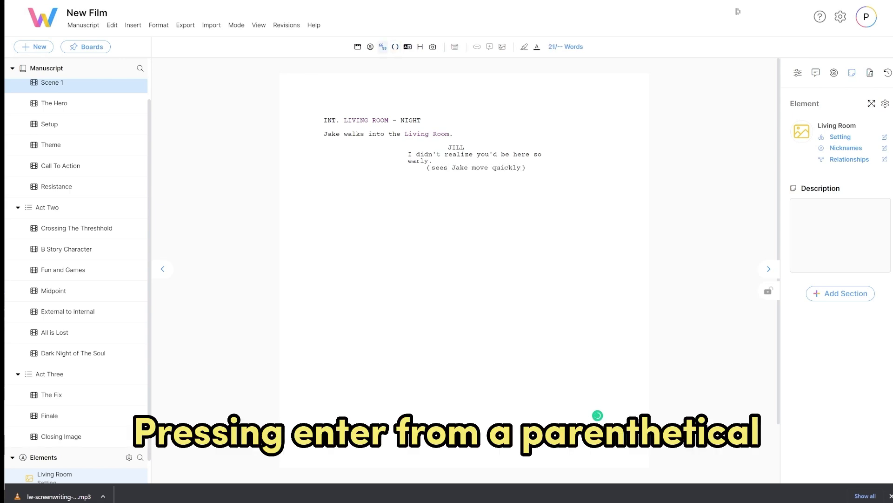
pyautogui.press('Return')
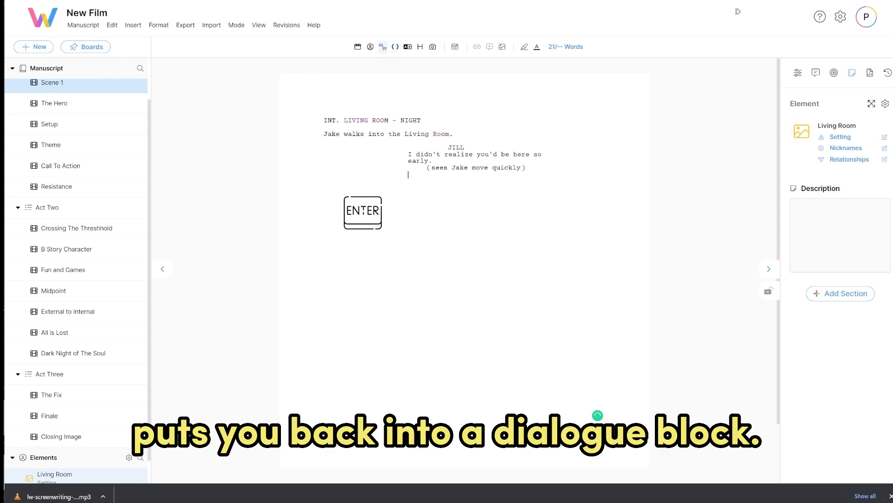
pyautogui.write("How'd you get here so")
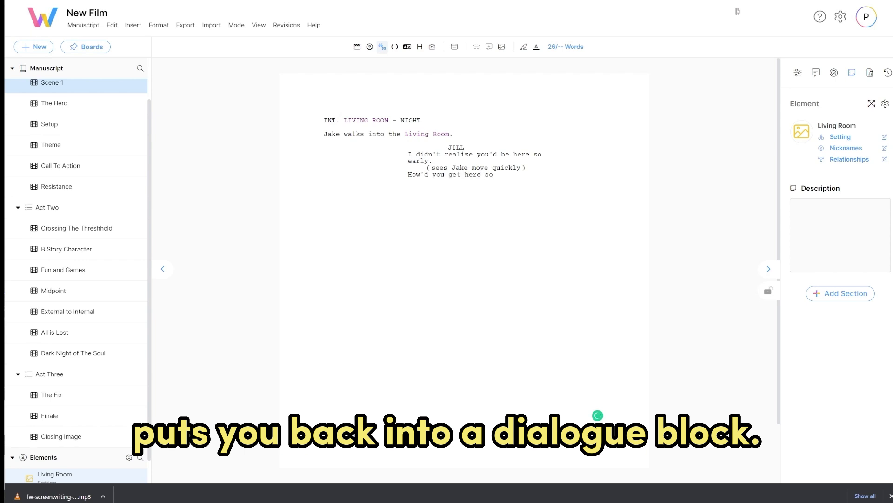
pyautogui.write(' fast?')
pyautogui.press('Return')
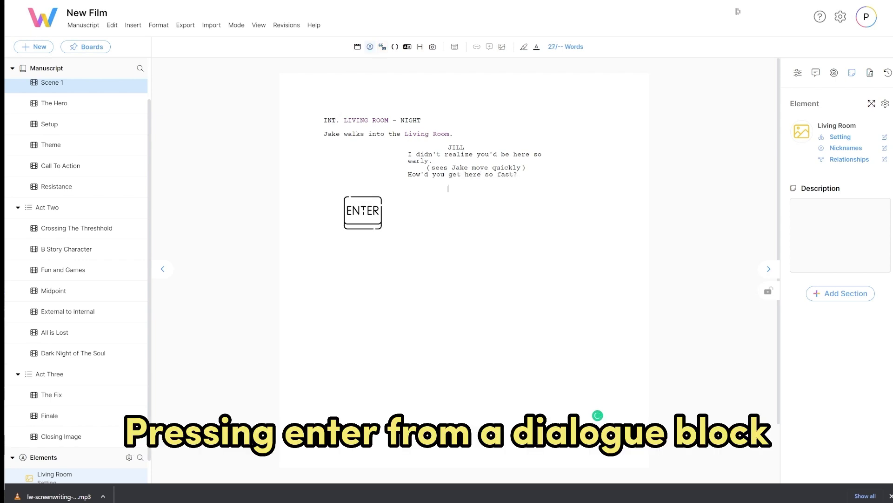
pyautogui.write('JAKE')
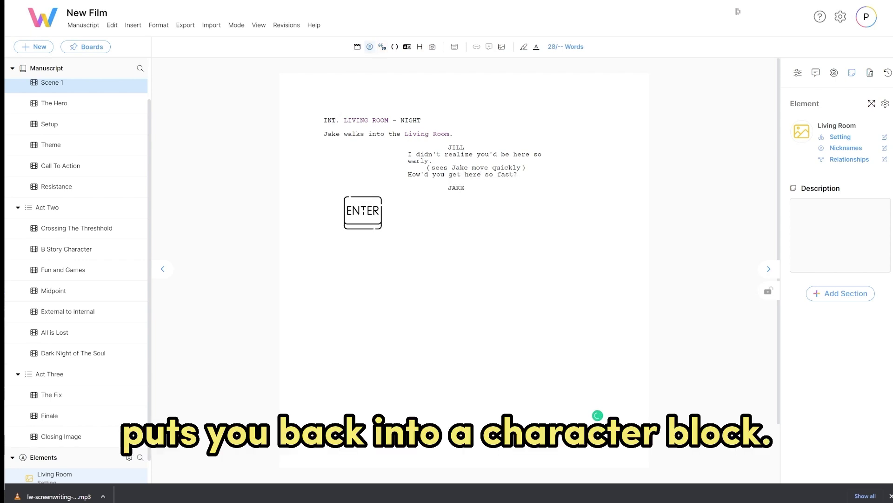
pyautogui.press('Return')
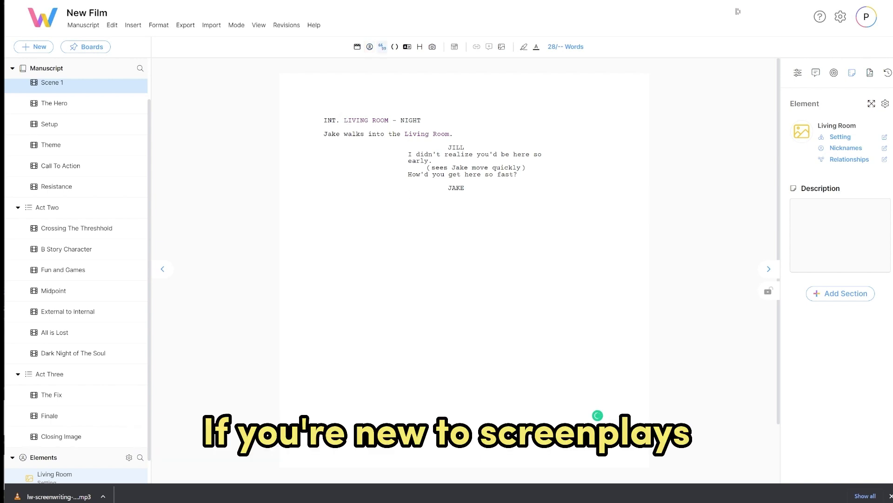
pyautogui.write('I drive very fast.')
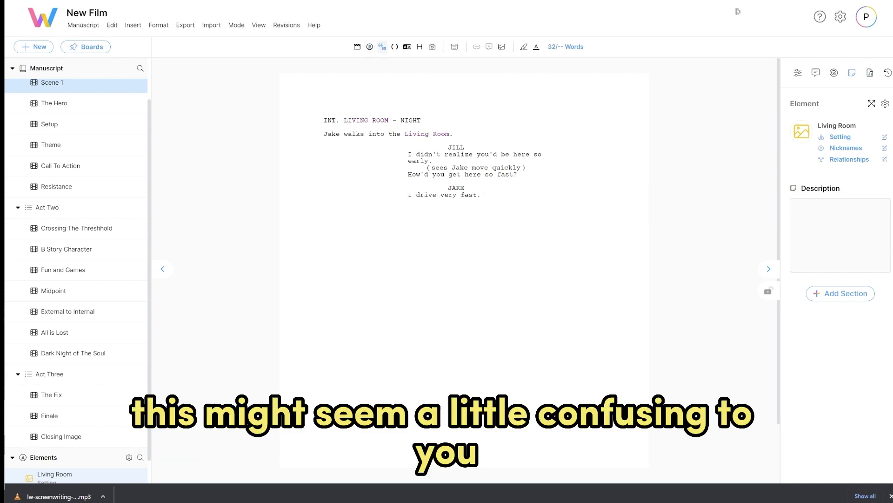
pyautogui.press('Return')
pyautogui.write('JILL')
pyautogui.press('Return')
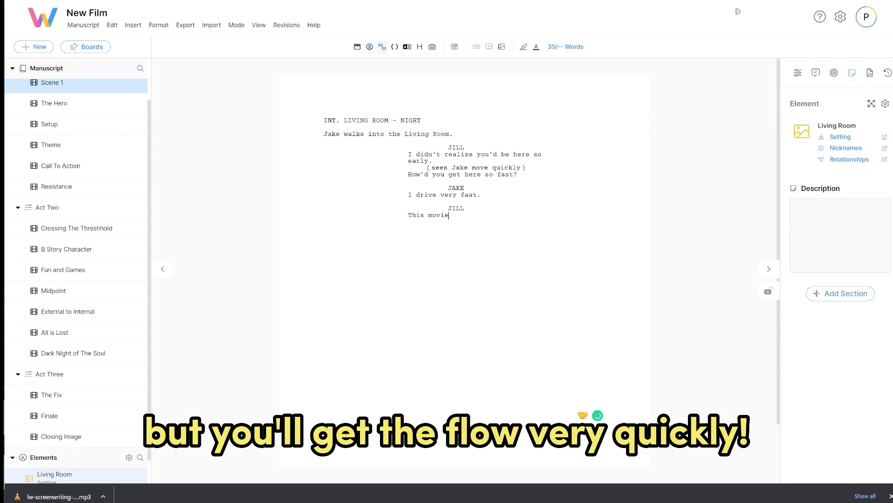
pyautogui.write('This movie is turning out pretty boring.')
pyautogui.press('Return')
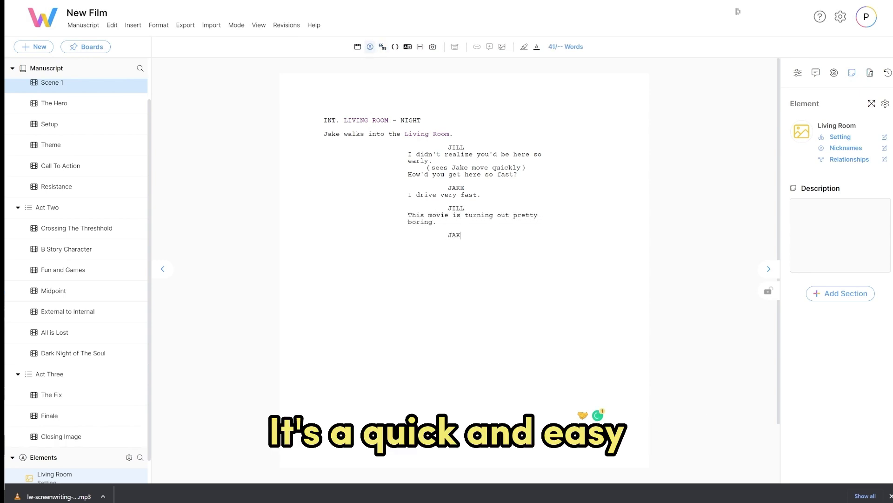
pyautogui.write('JAKE')
pyautogui.press('Return')
pyautogui.write('I agree...')
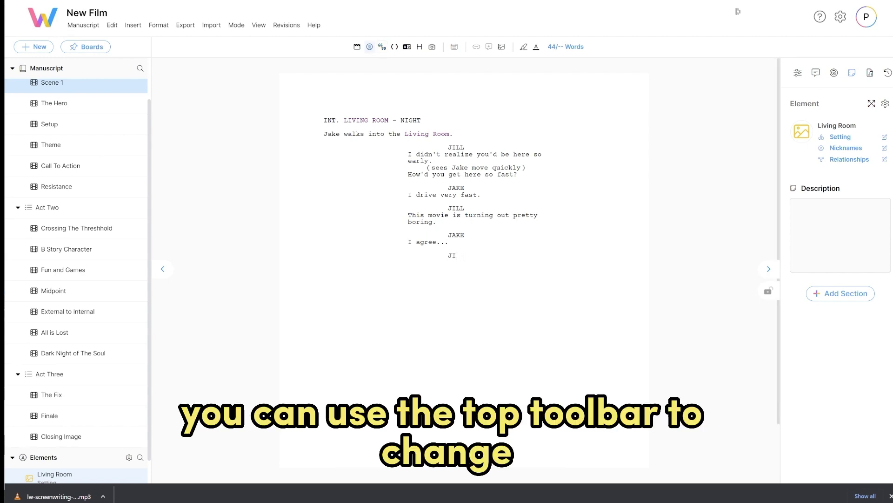
# Step: Remove the unfinished character name and insert a CUT TO: transition
pyautogui.press('BackSpace')
pyautogui.press('BackSpace')
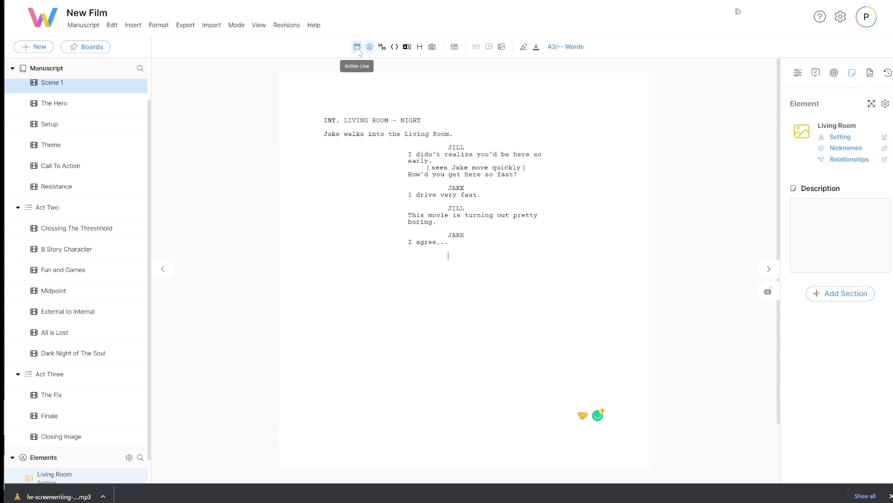
pyautogui.click(407, 47)
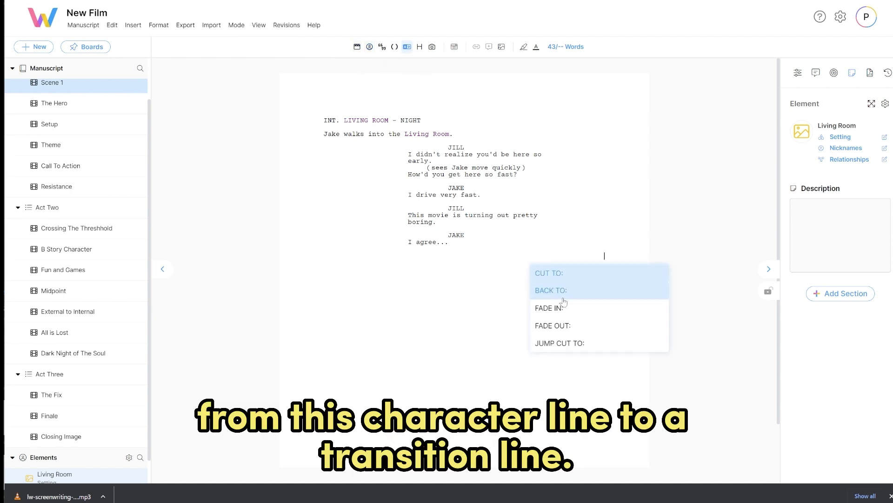
pyautogui.click(559, 272)
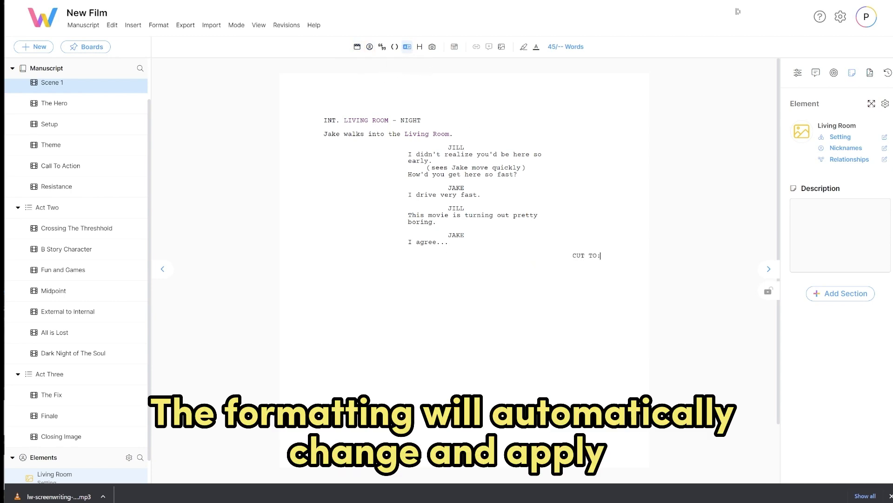
pyautogui.write('ext')
# Step: Add heading 'EXT. MASTER BEDROOM - THE NEXT DAY' with action 'Jake wakes up and yawns'
pyautogui.press('Return')
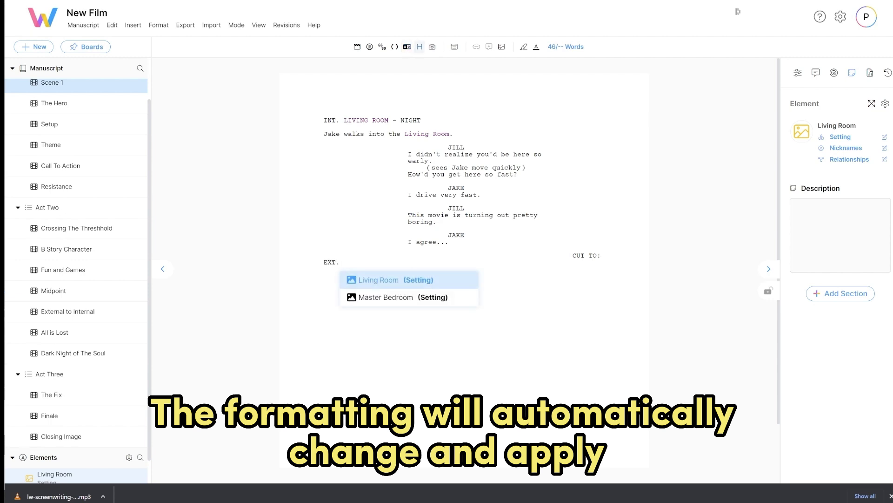
pyautogui.write('master bedroom')
pyautogui.press('Return')
pyautogui.click(474, 157)
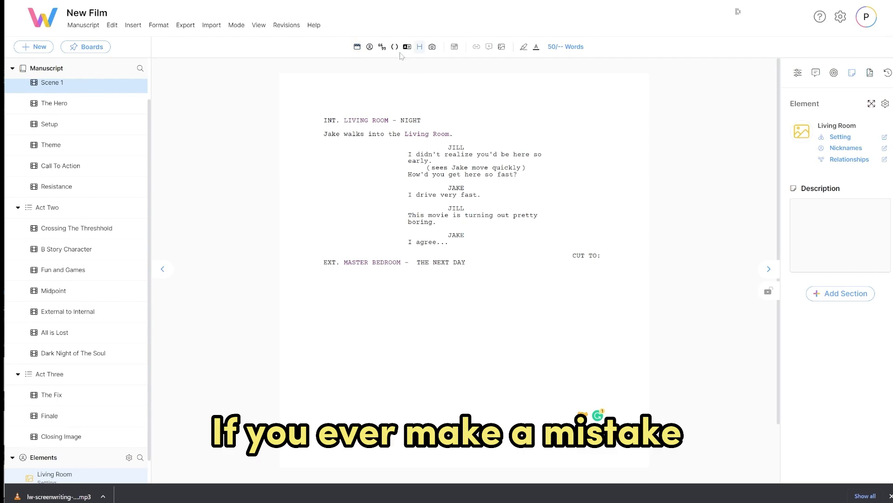
pyautogui.write('JAKEjake wake')
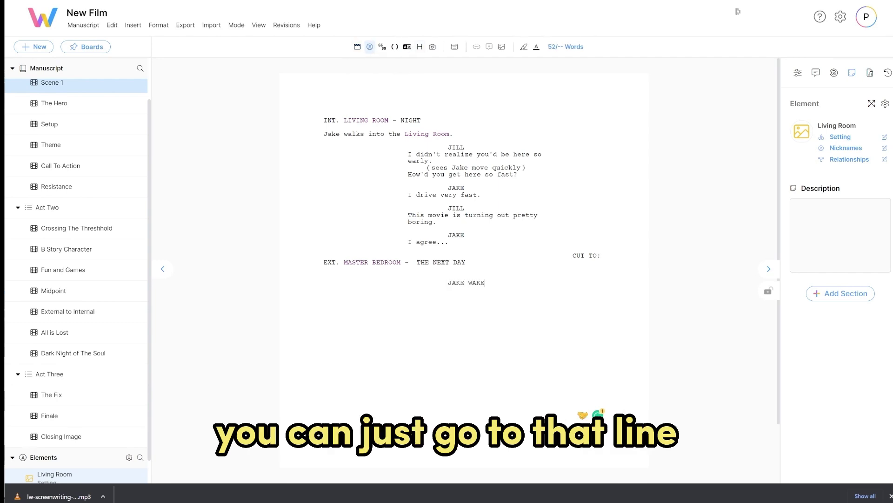
pyautogui.write(' yawns')
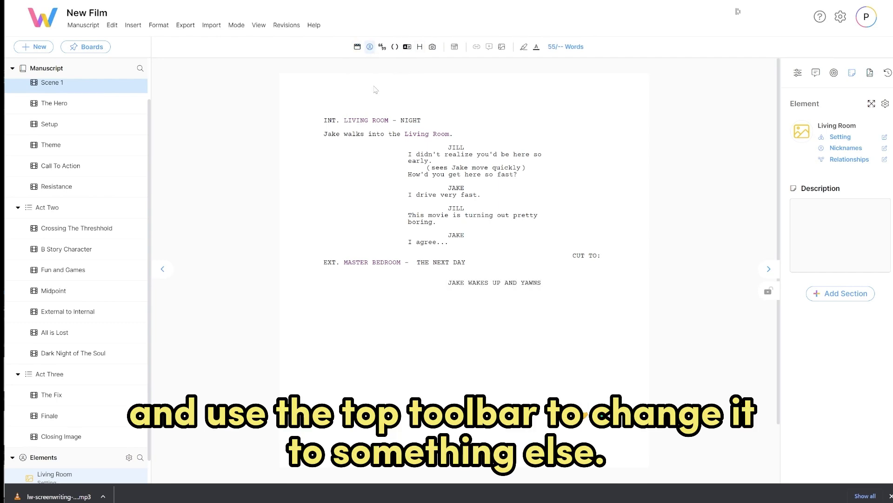
pyautogui.click(357, 46)
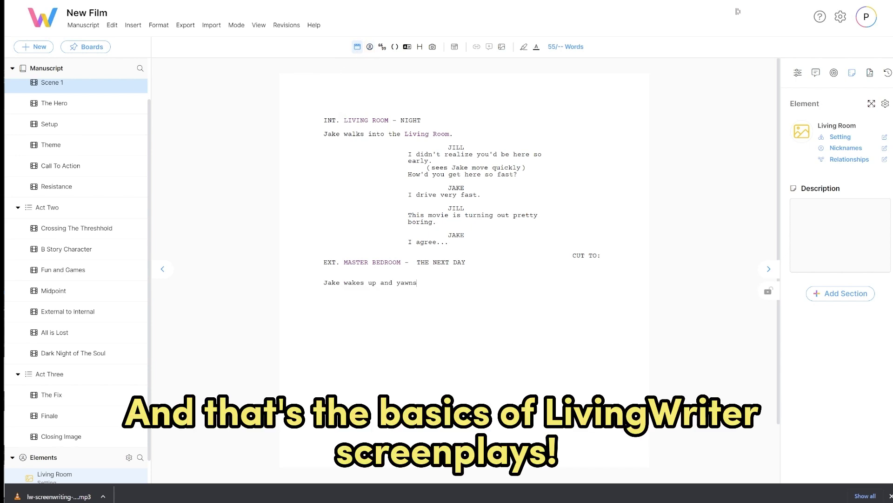